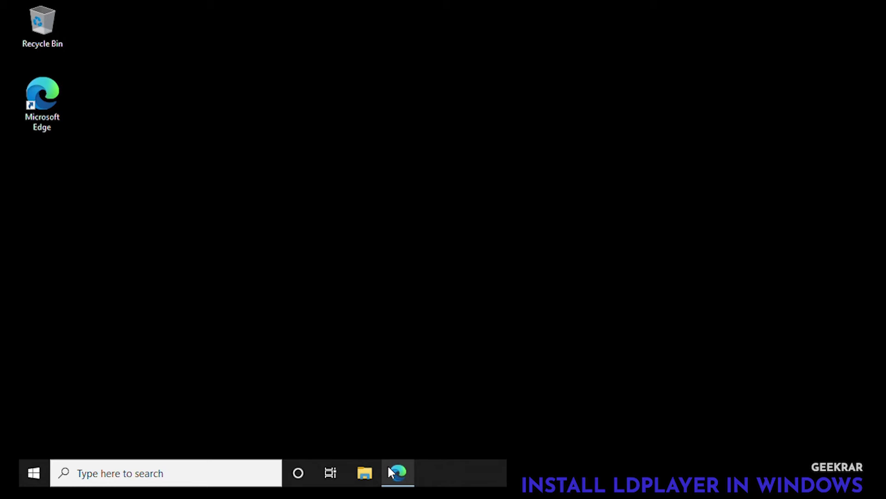
Switch to Microsoft Edge, maximize its window and search Google for "ld player"
mouse_move(389, 466)
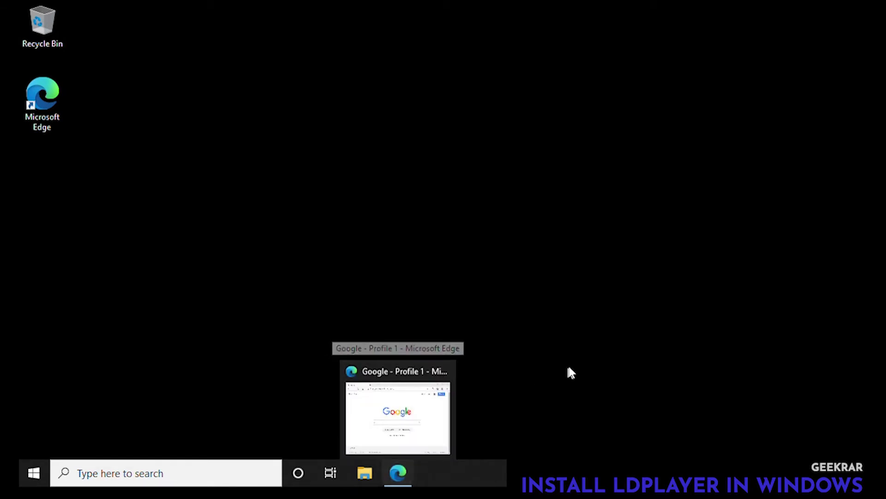
left_click(411, 468)
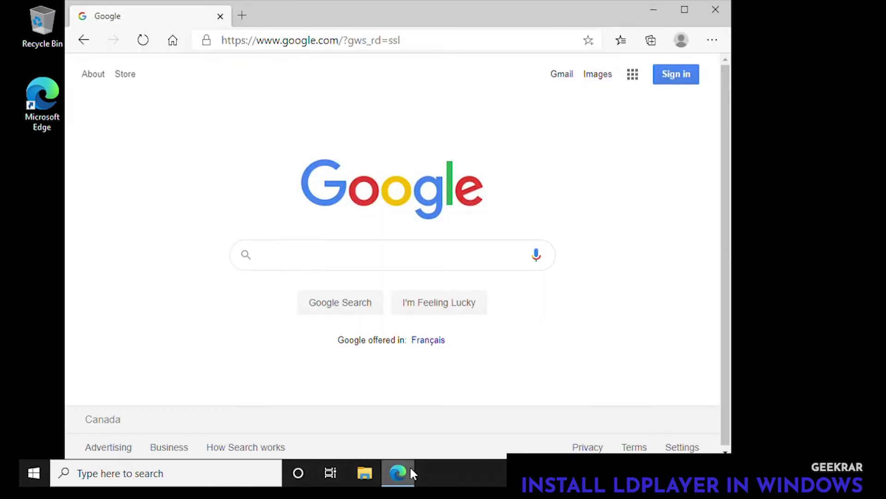
left_click(691, 11)
left_click(525, 256)
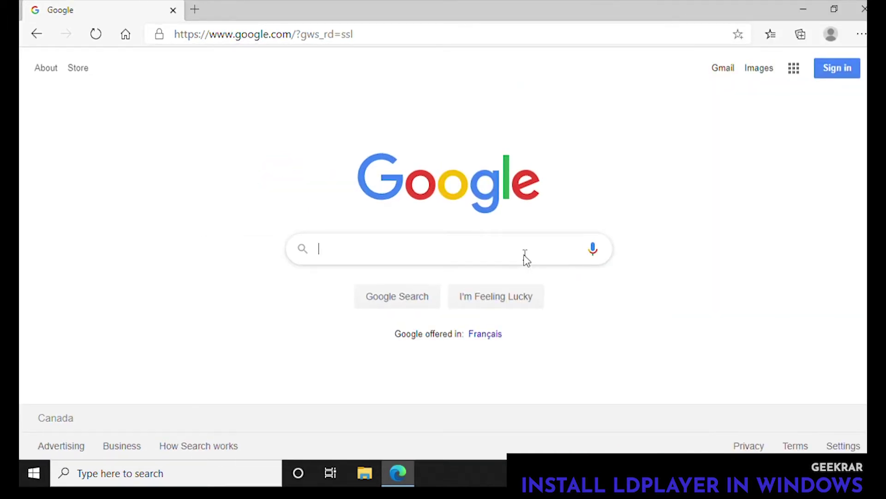
type("ld player")
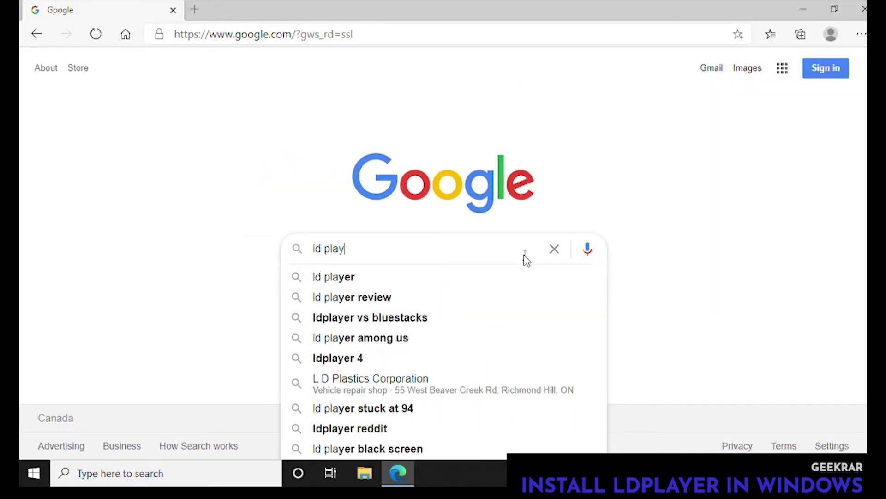
key("Return")
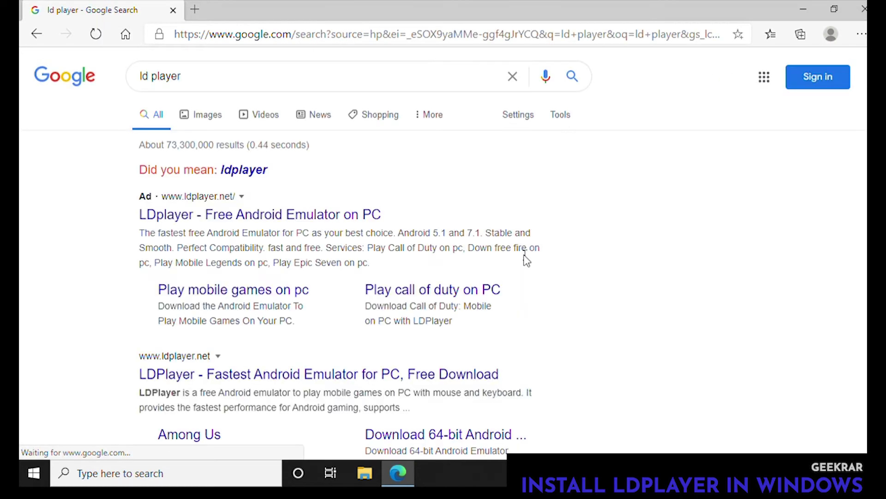
Download the Android 7.1 version of LDPlayer (V4.0.37) from ldplayer.net and show the installer in its folder
scroll(525, 257, "down", 3)
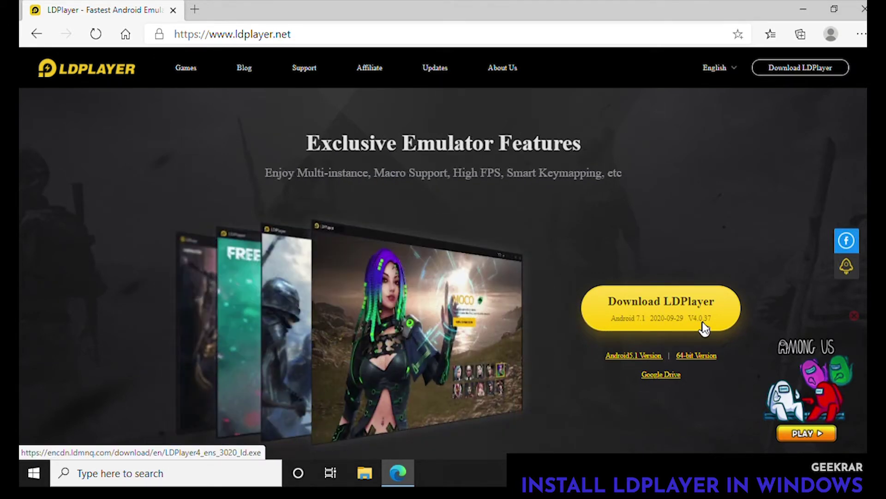
left_click(674, 305)
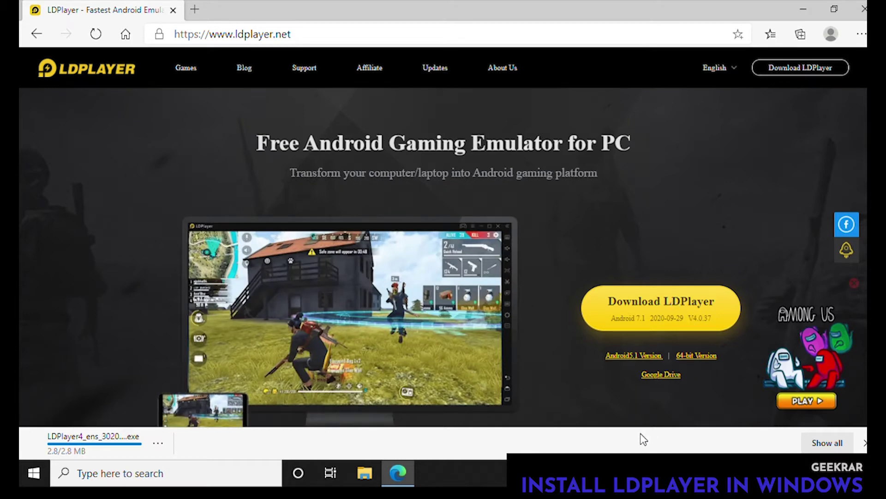
left_click(158, 443)
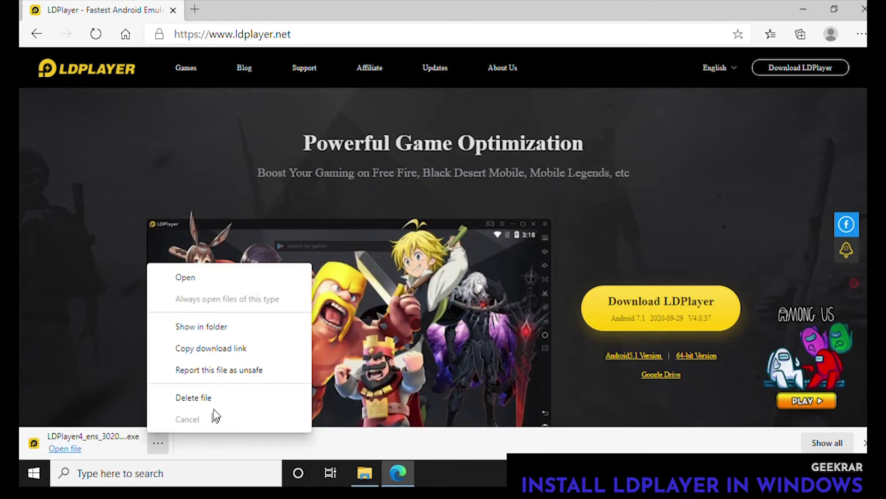
left_click(238, 327)
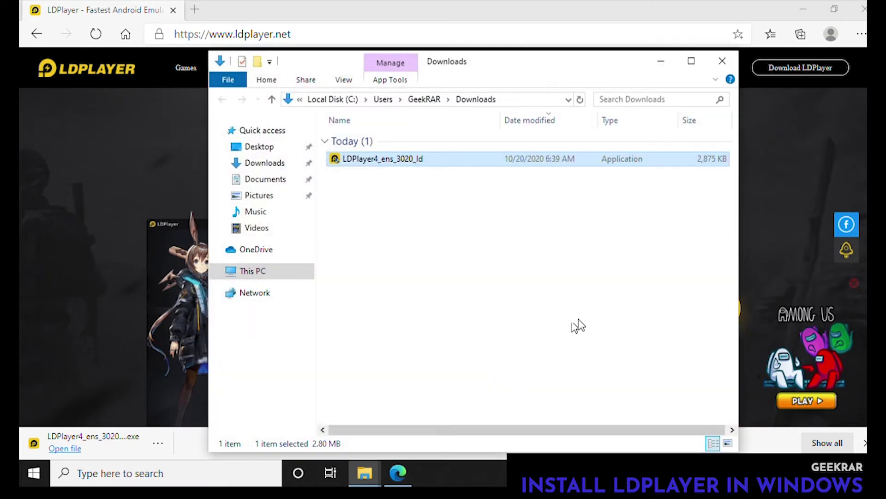
Minimize the browser, run the LDPlayer4_ens_3020_ld installer and allow it to make changes to the device
left_click(801, 10)
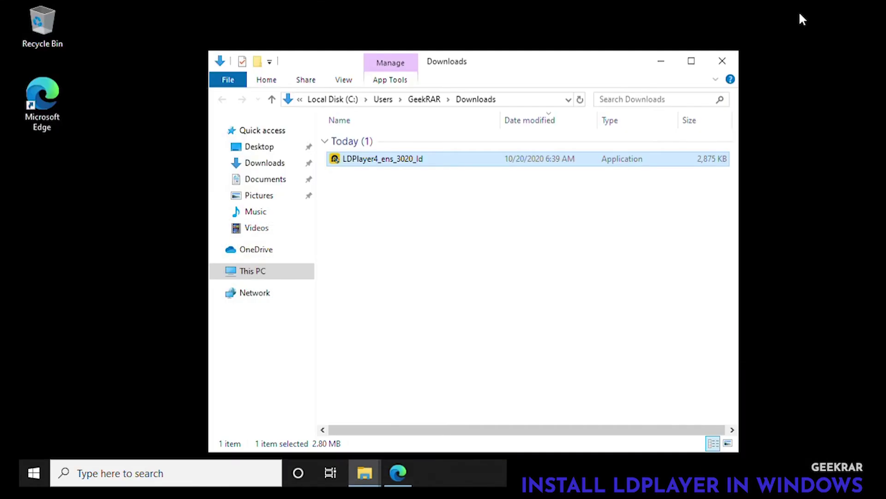
double_click(376, 162)
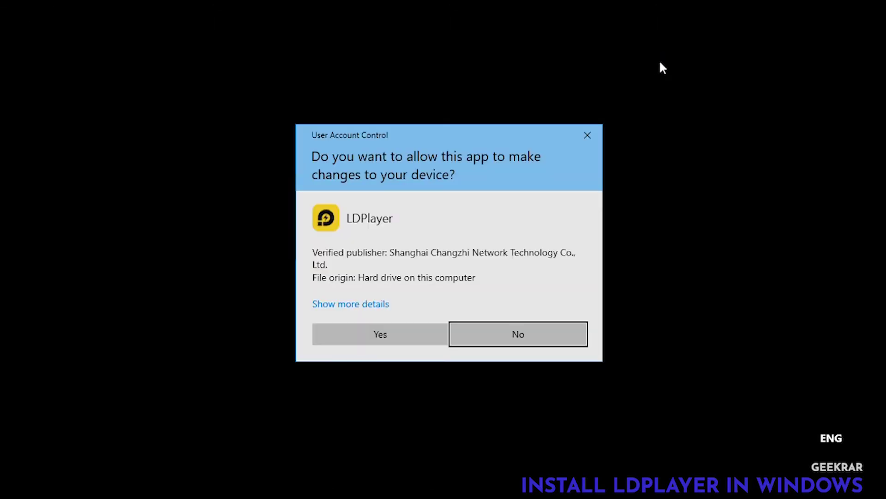
left_click(403, 328)
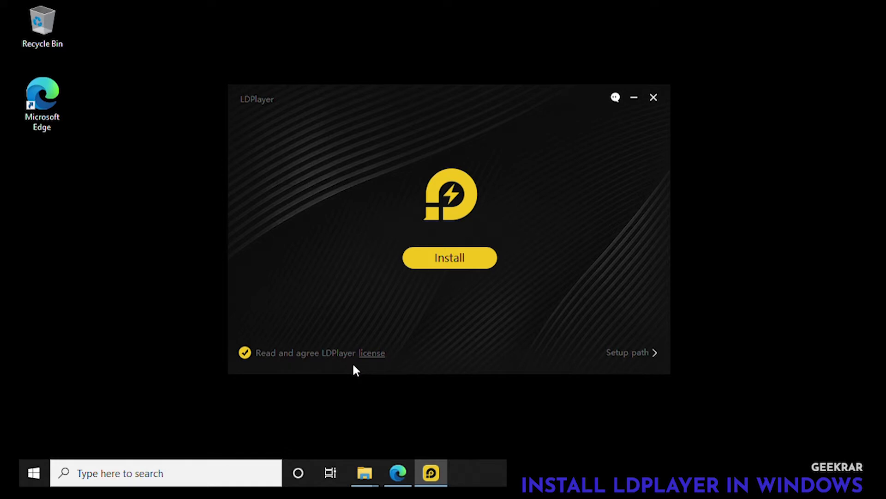
Check the setup path and install LDPlayer in the default folder C:\LDPlayer\LDPlayer4.0\
left_click(631, 355)
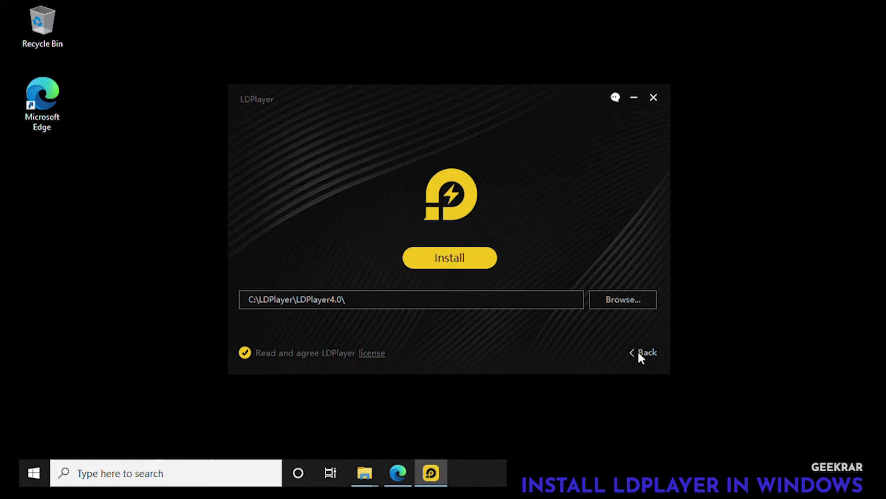
left_click(639, 353)
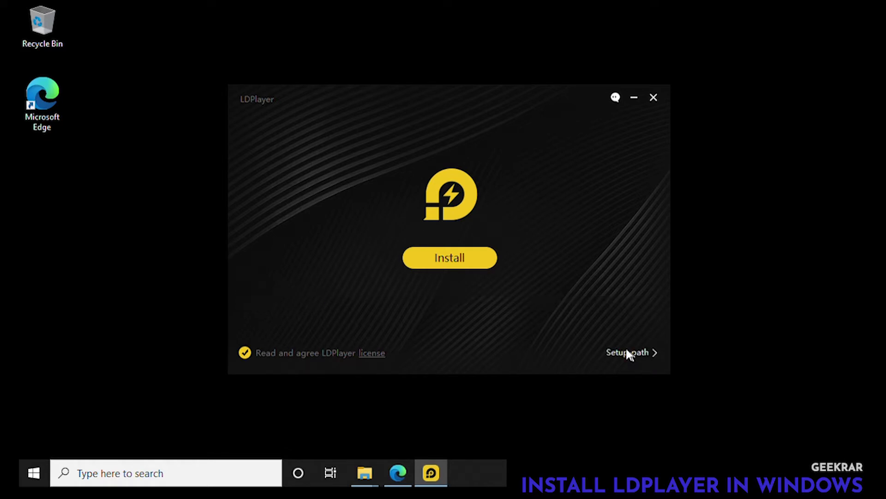
left_click(456, 266)
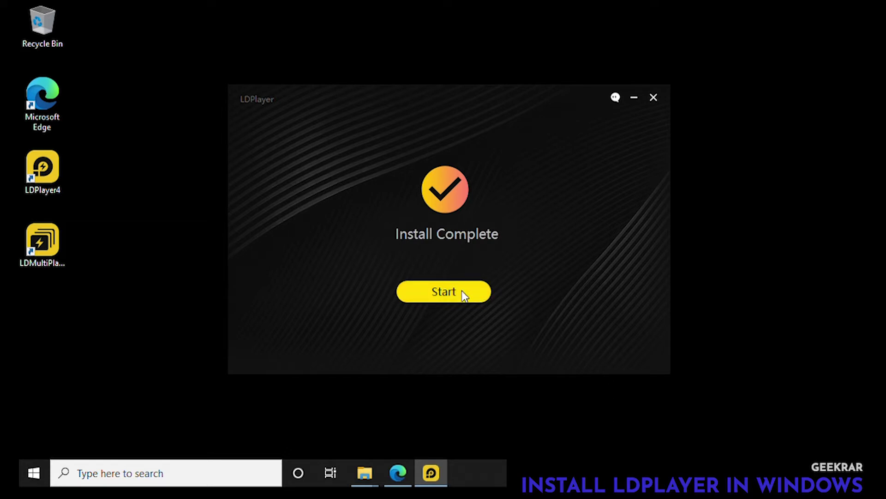
Start LDPlayer and allow VirtualBox Headless Frontend through the Windows Defender Firewall on public networks
left_click(464, 295)
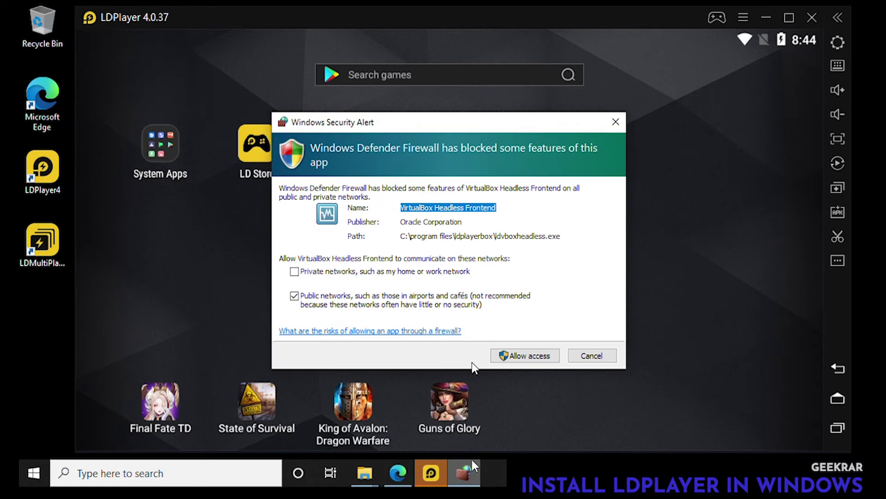
left_click(511, 350)
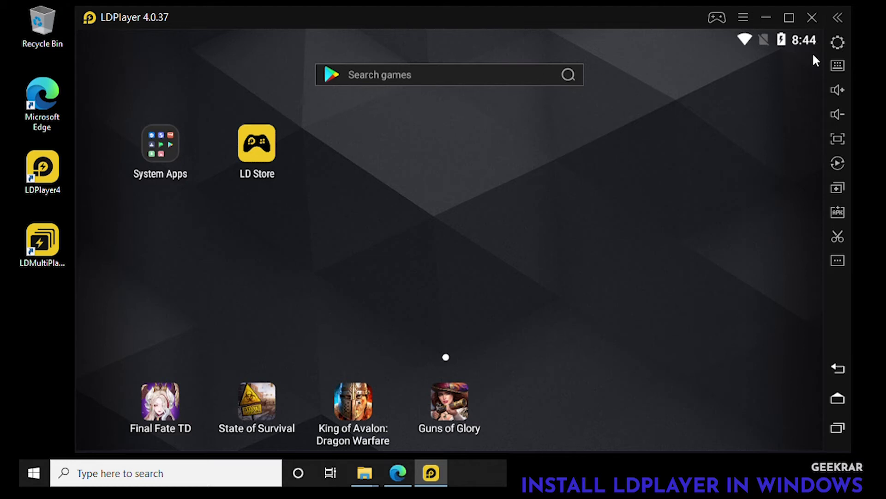
Open the emulator's settings and examine the Tablet, Mobile and Customize resolution options, returning to Tablet
left_click(841, 43)
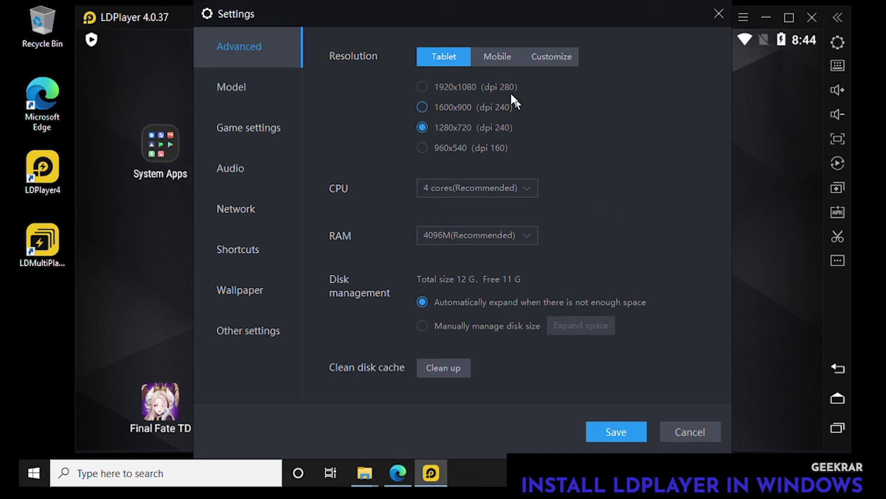
left_click(498, 57)
left_click(540, 63)
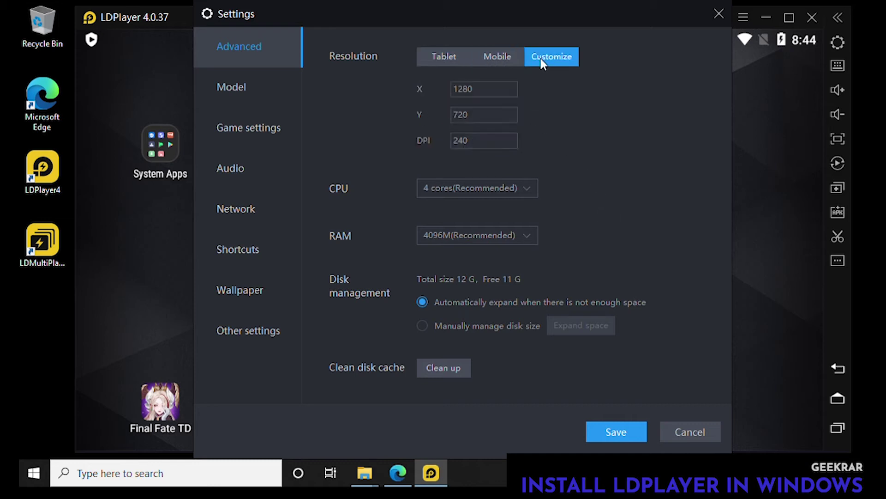
left_click(444, 59)
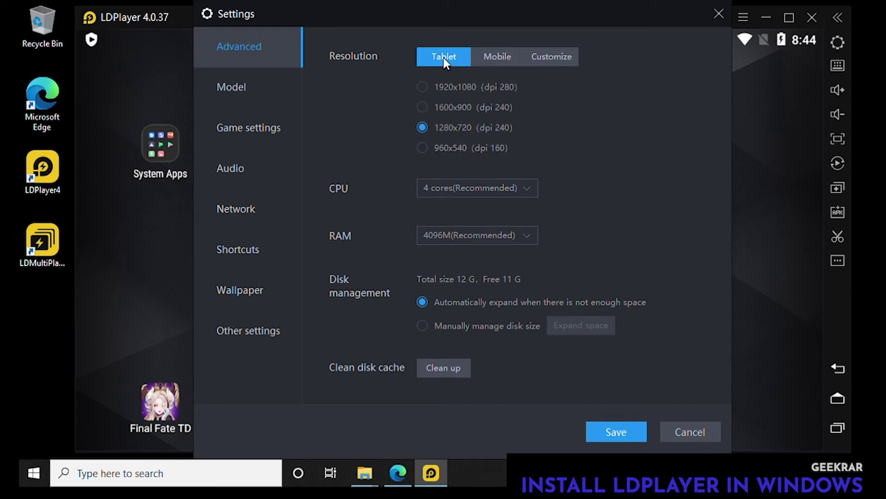
Review the emulator's model, game, audio, network, shortcut, wallpaper and other settings
left_click(257, 89)
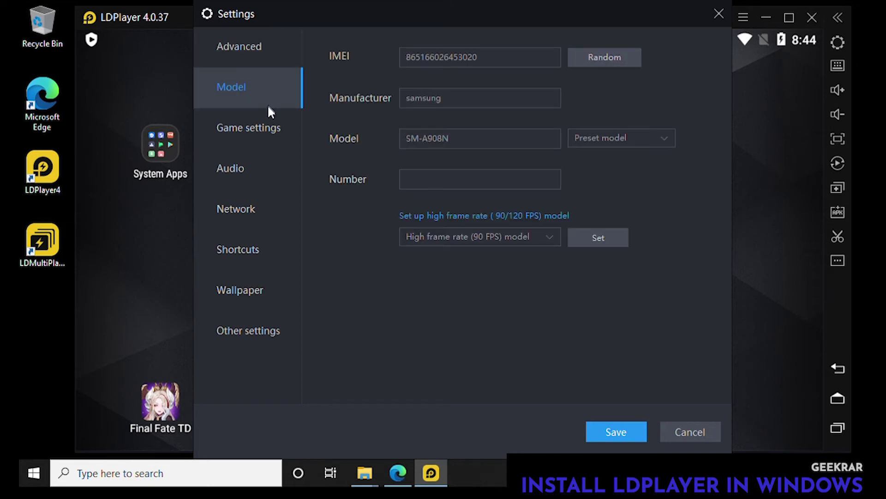
left_click(268, 126)
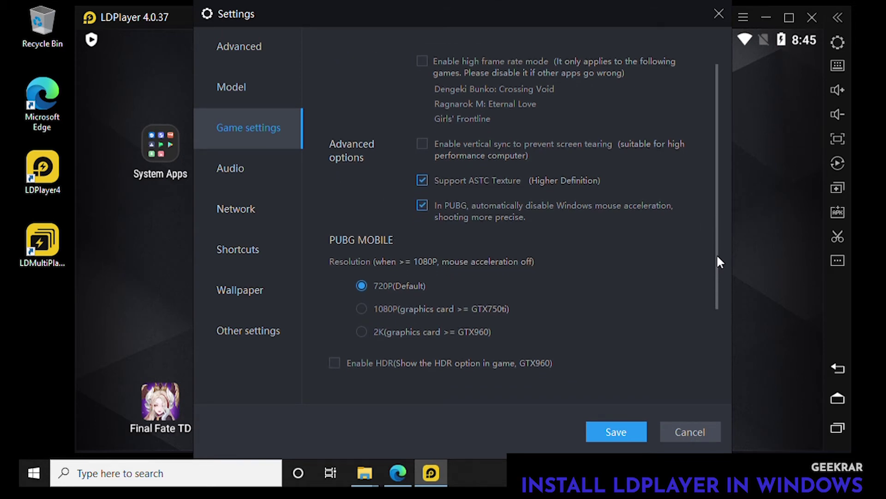
left_click_drag(718, 257, 728, 350)
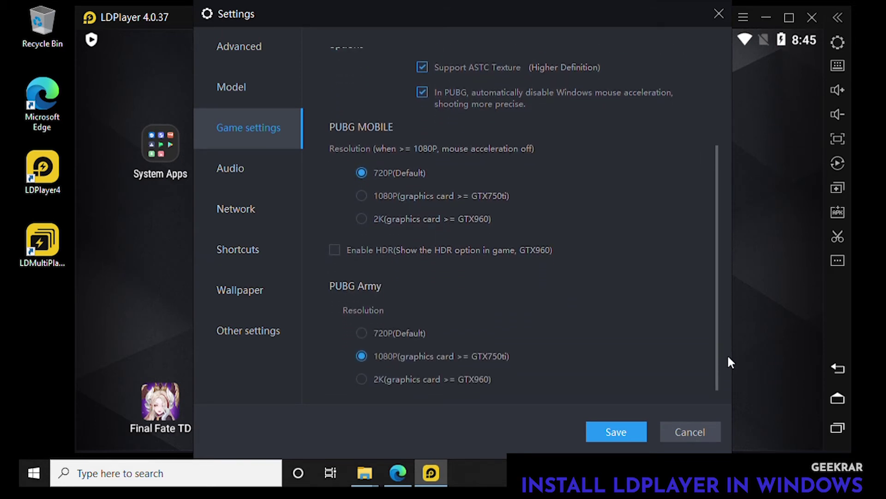
left_click(270, 177)
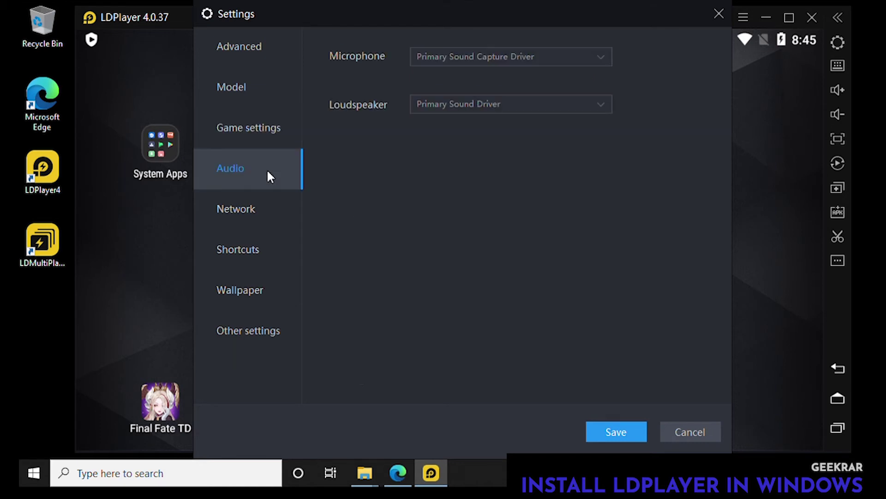
left_click(248, 212)
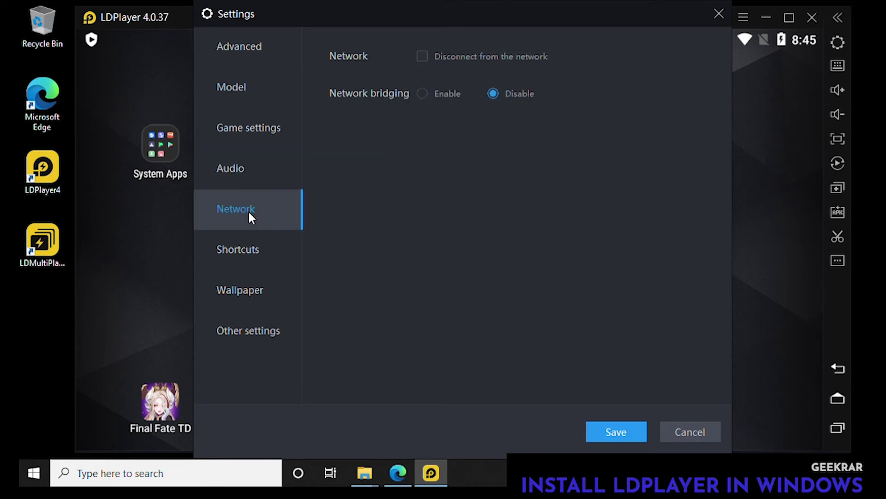
left_click(252, 255)
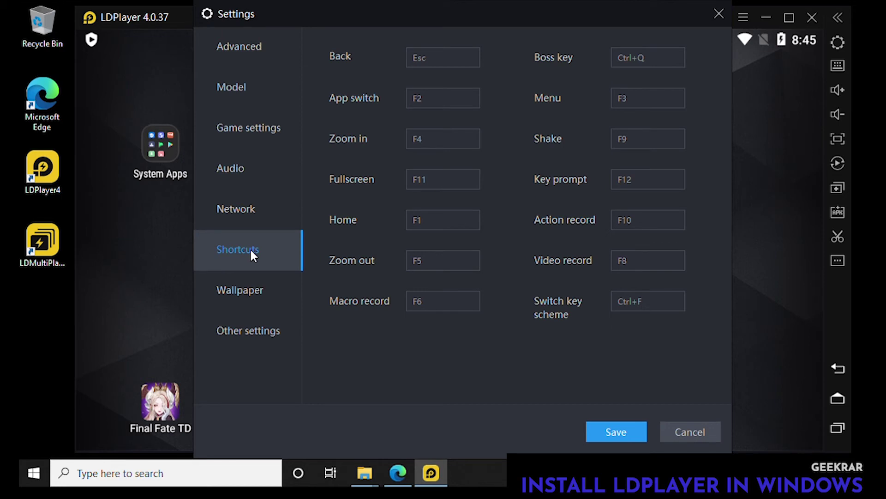
left_click(265, 295)
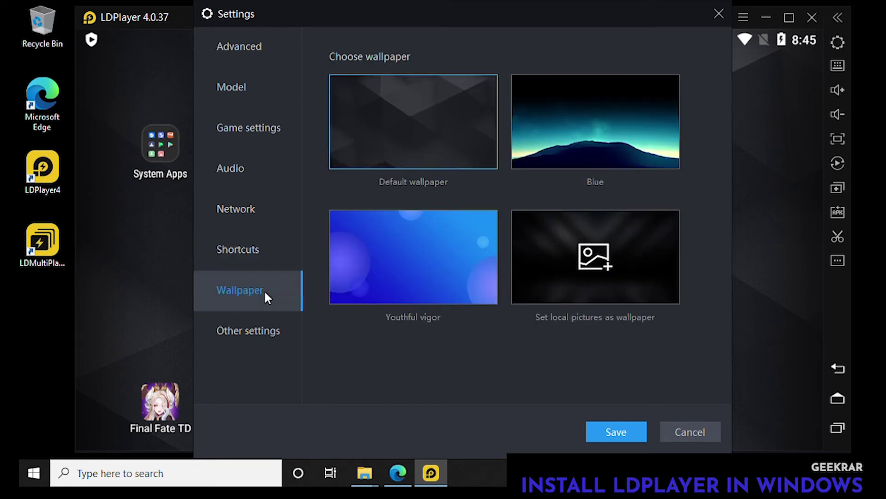
left_click(270, 337)
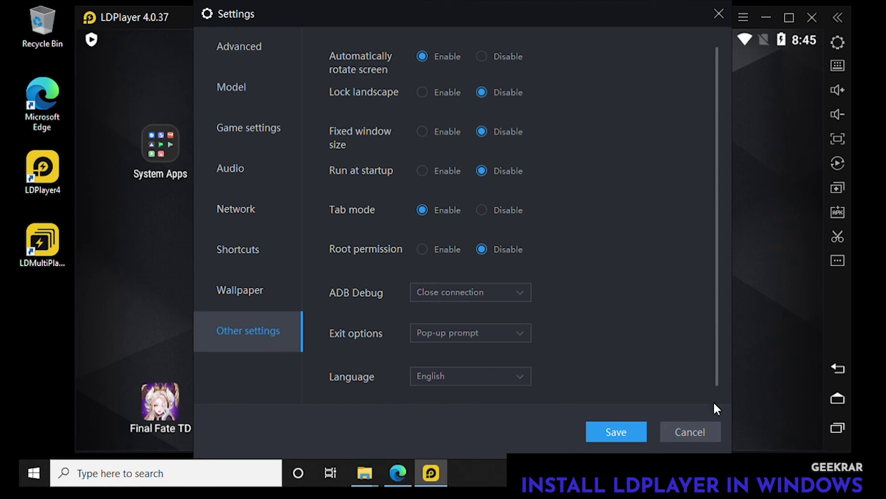
left_click_drag(717, 379, 714, 398)
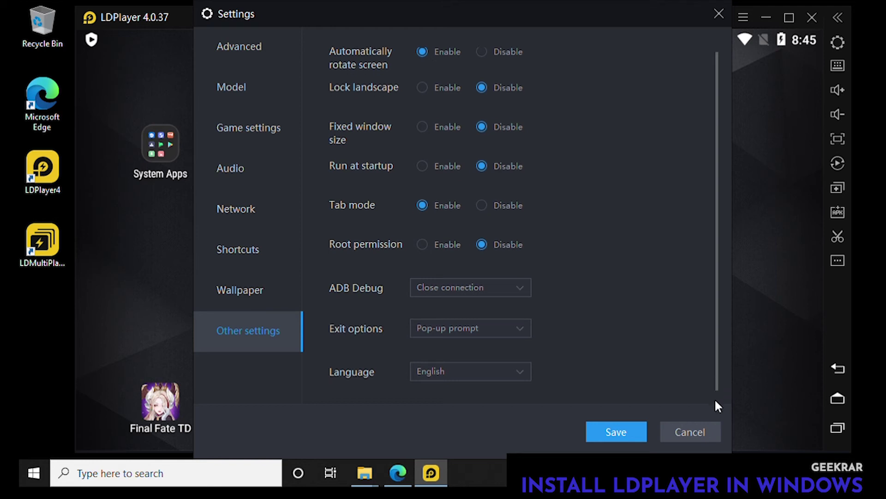
Save the emulator settings and restart the player immediately
left_click(619, 431)
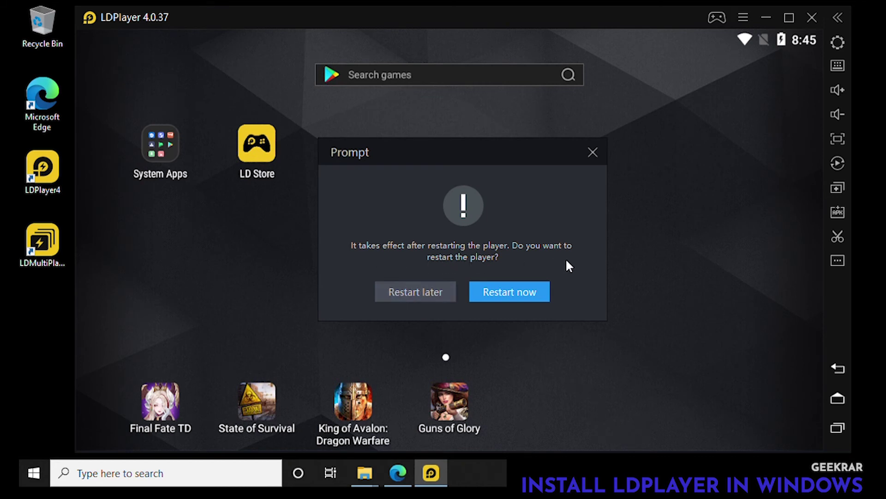
left_click(521, 301)
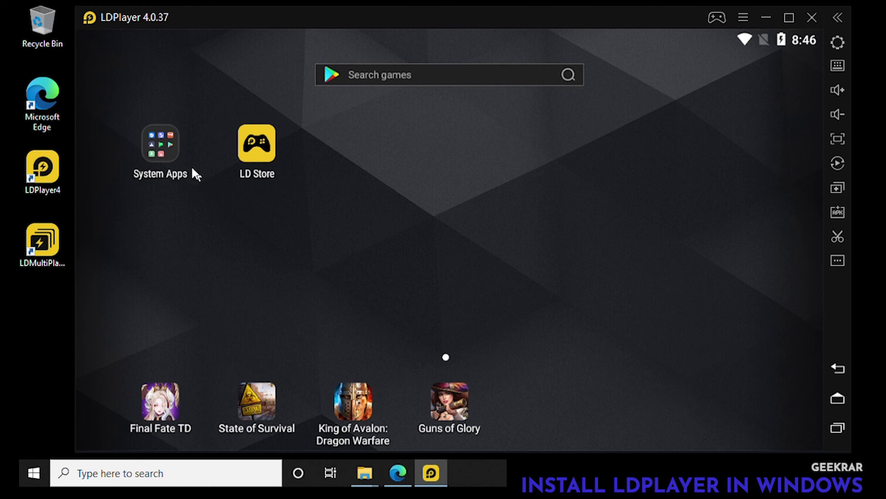
Open the Play Store from the System Apps folder to view its sign-in page, and return to the emulator's home screen
left_click(169, 153)
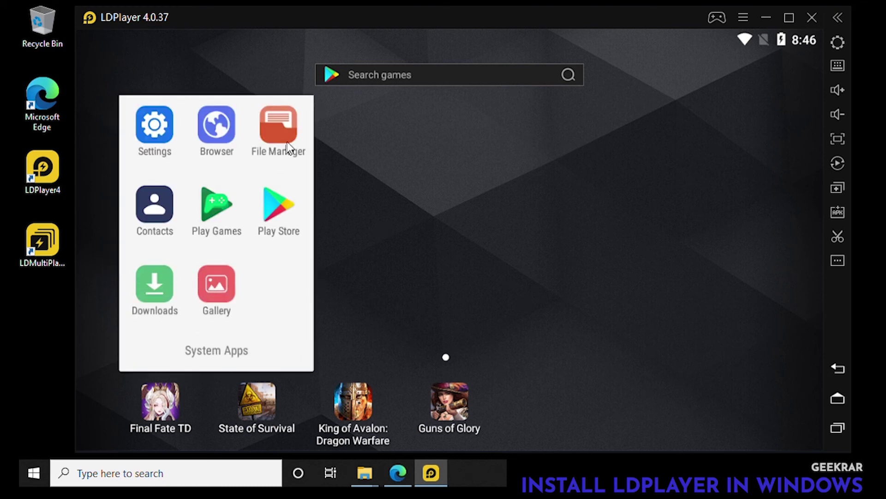
left_click(287, 211)
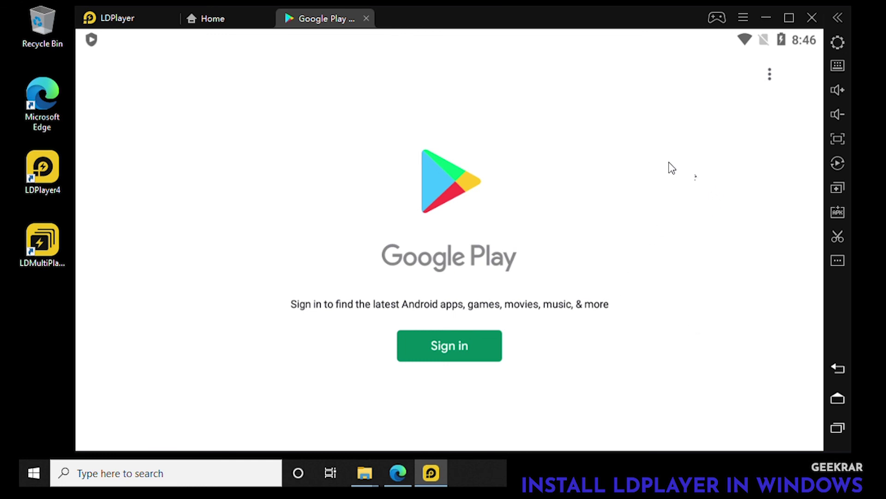
left_click(237, 27)
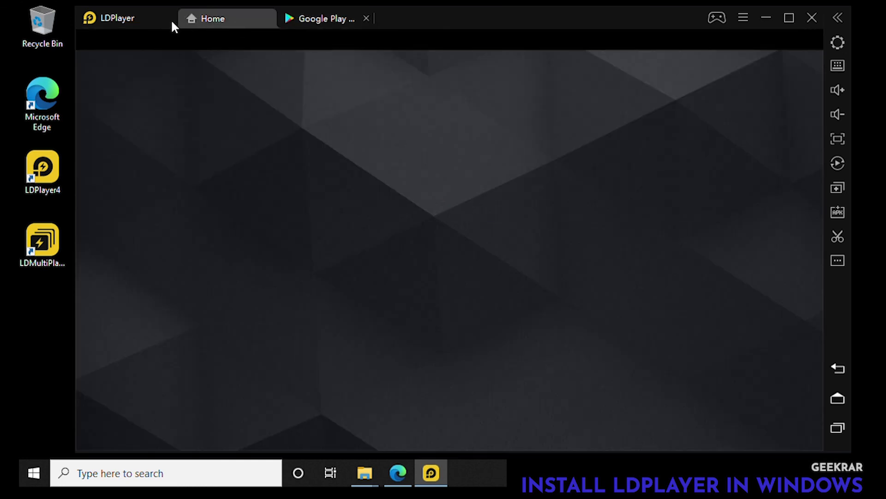